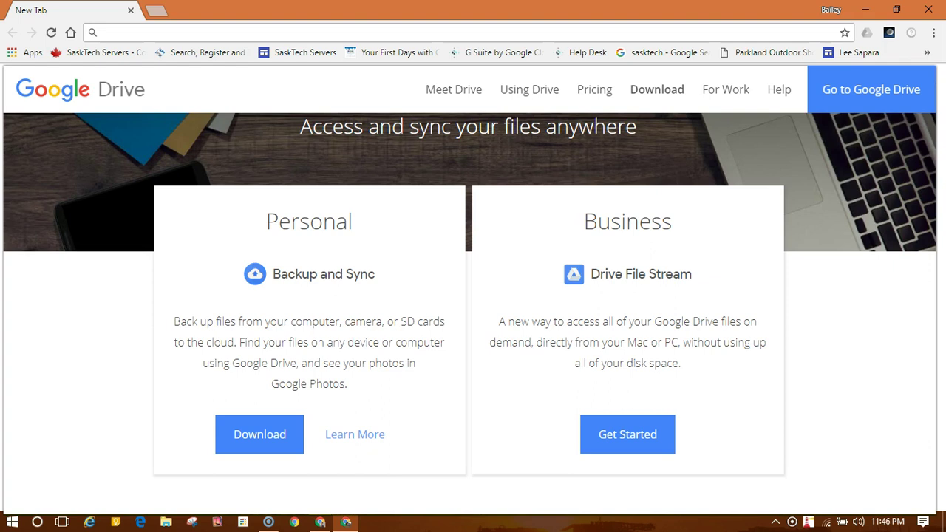
# Step: Go to drive.google.com in Chrome, accepting the autocomplete suggestion
pyautogui.click(286, 30)
pyautogui.write('d')
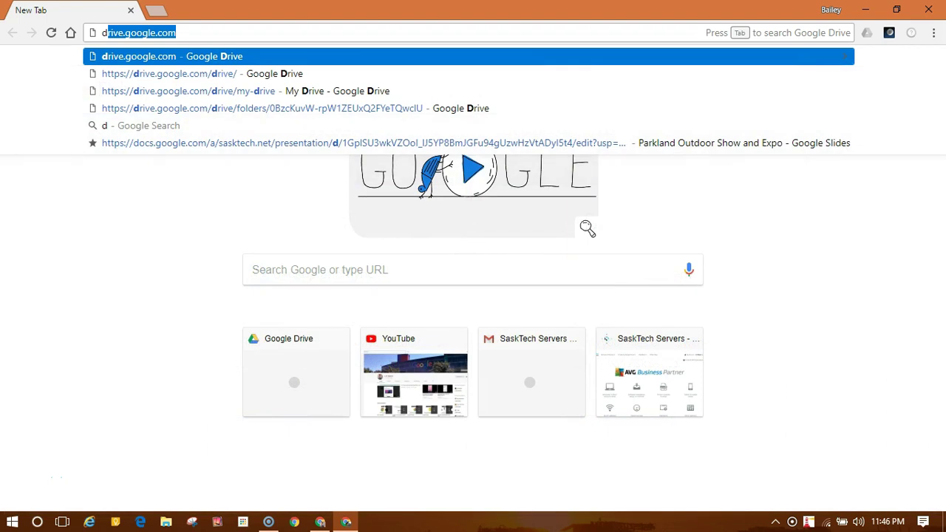
pyautogui.write('river.')
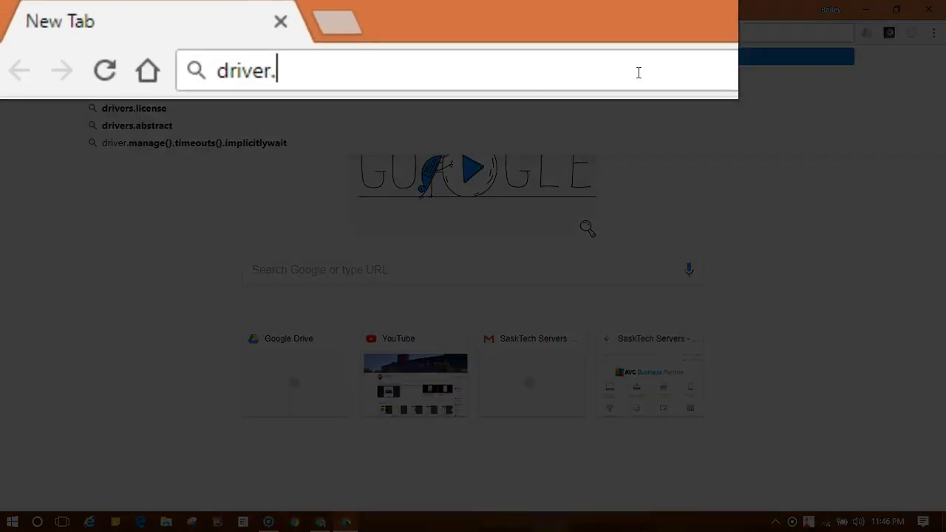
pyautogui.press('BackSpace')
pyautogui.press('BackSpace')
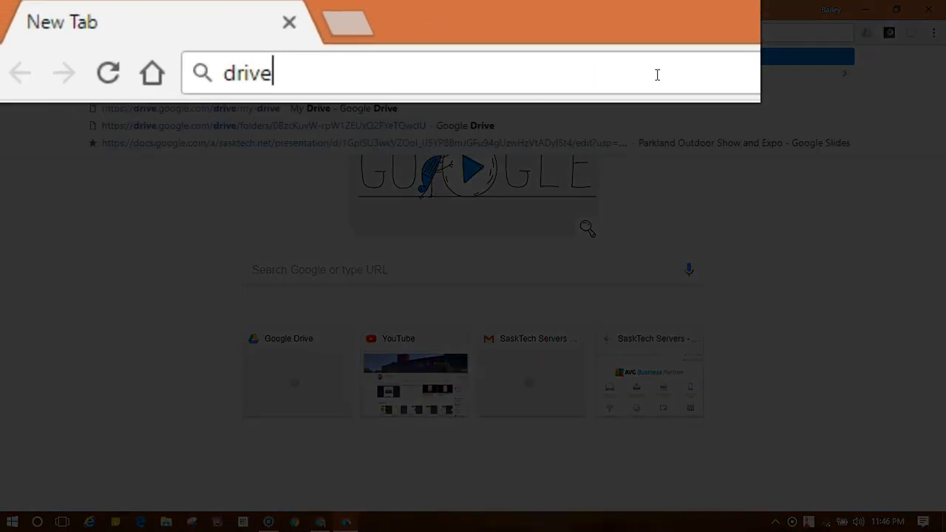
pyautogui.write('.google.com')
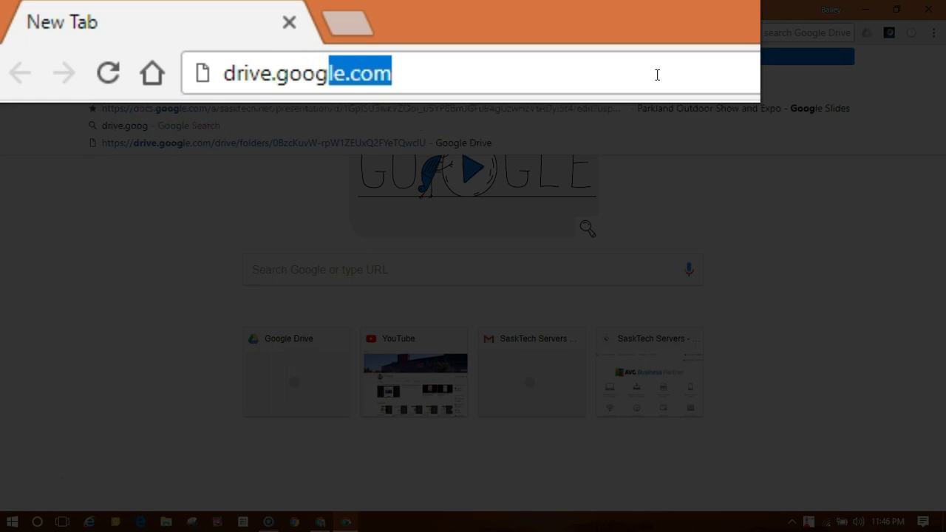
pyautogui.click(661, 74)
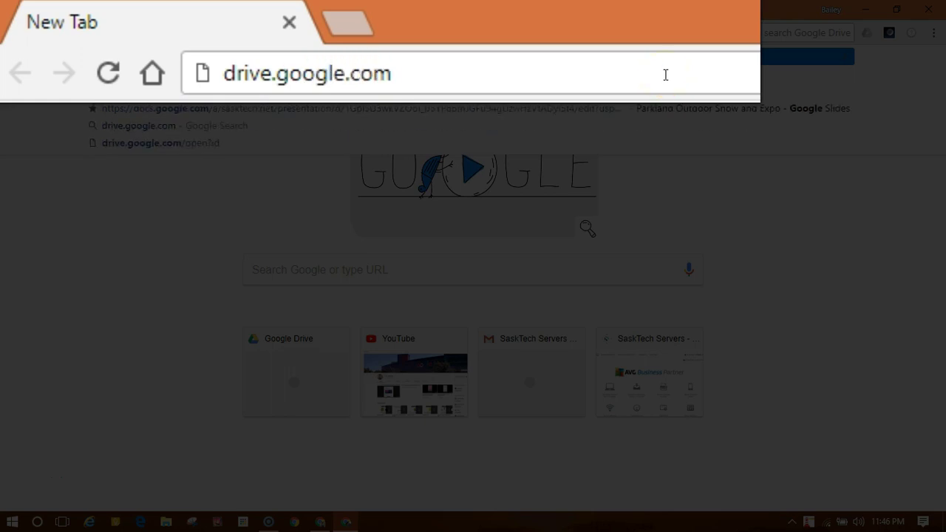
pyautogui.press('Return')
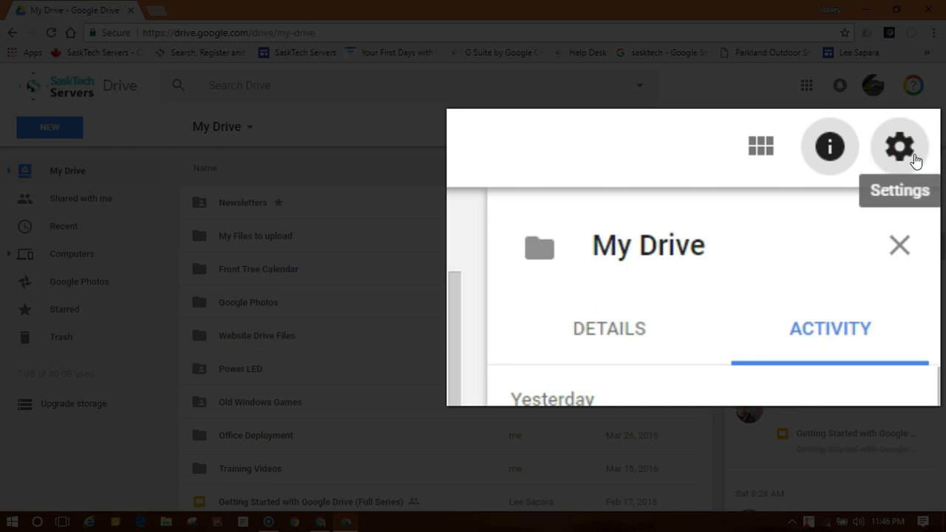
# Step: Open the Drive File Stream for Windows download help page from Drive's settings gear
pyautogui.click(915, 161)
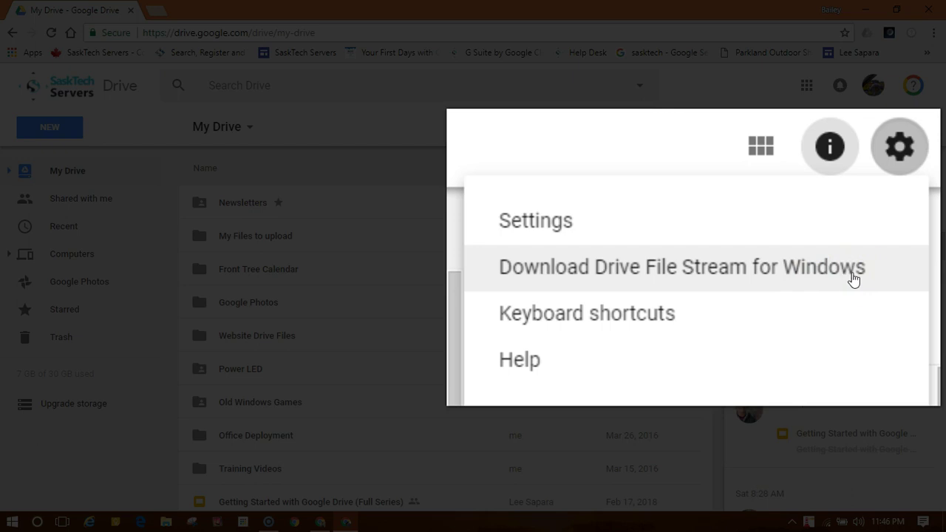
pyautogui.click(852, 277)
pyautogui.click(916, 194)
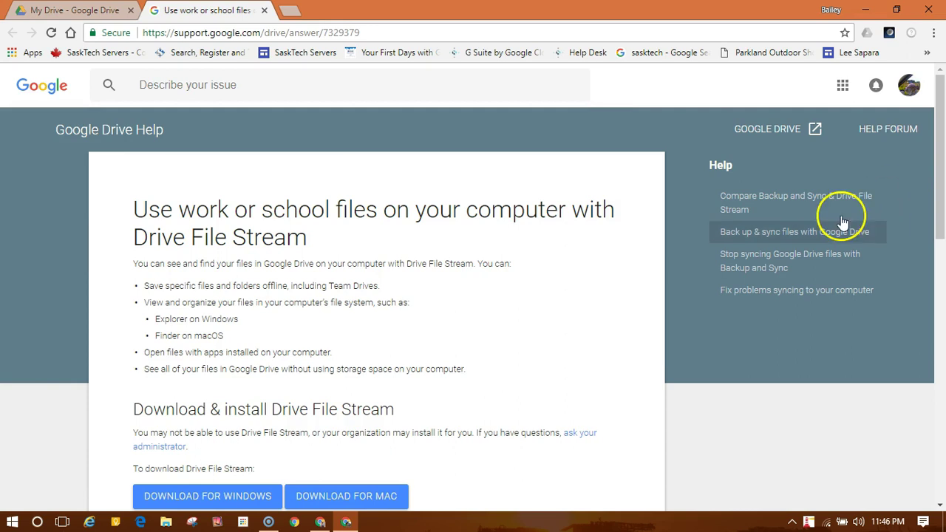
# Step: Download googledrivefilestream.exe for Windows and launch the installer
pyautogui.scroll(-1, 573, 388)
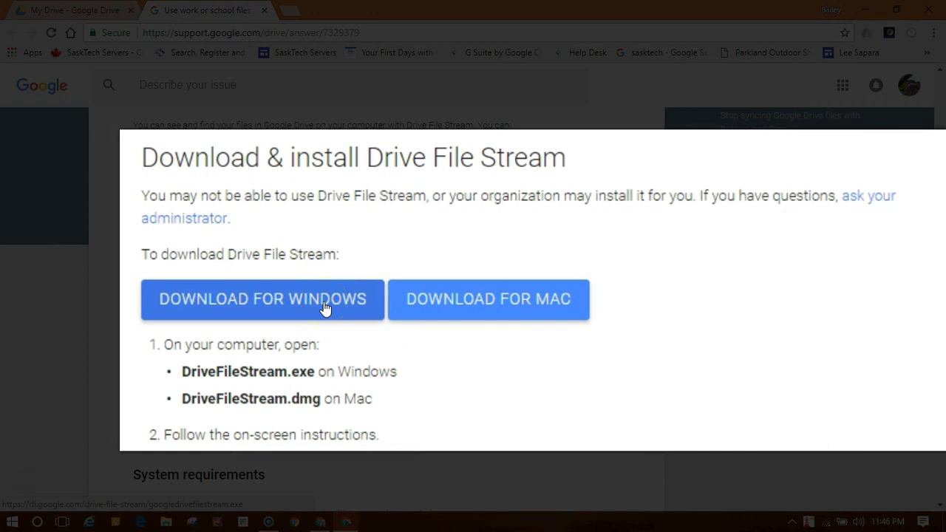
pyautogui.click(247, 362)
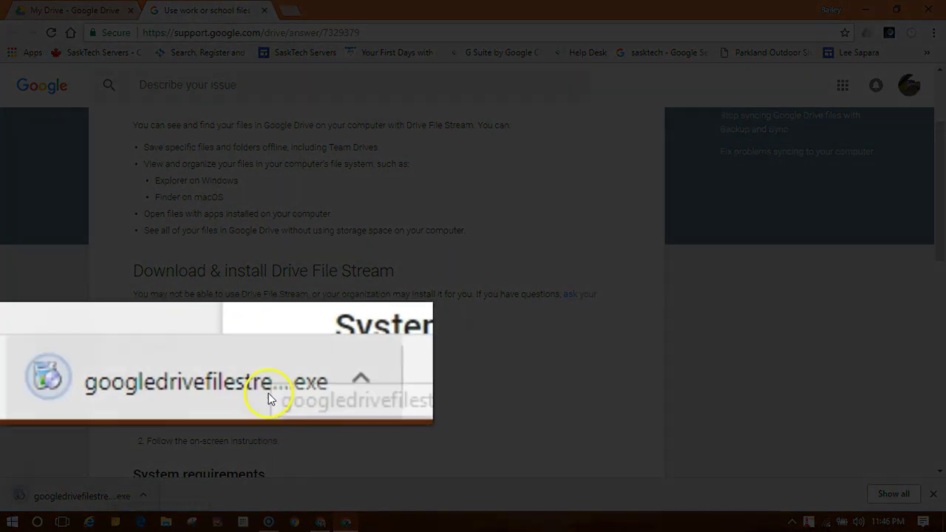
pyautogui.click(109, 497)
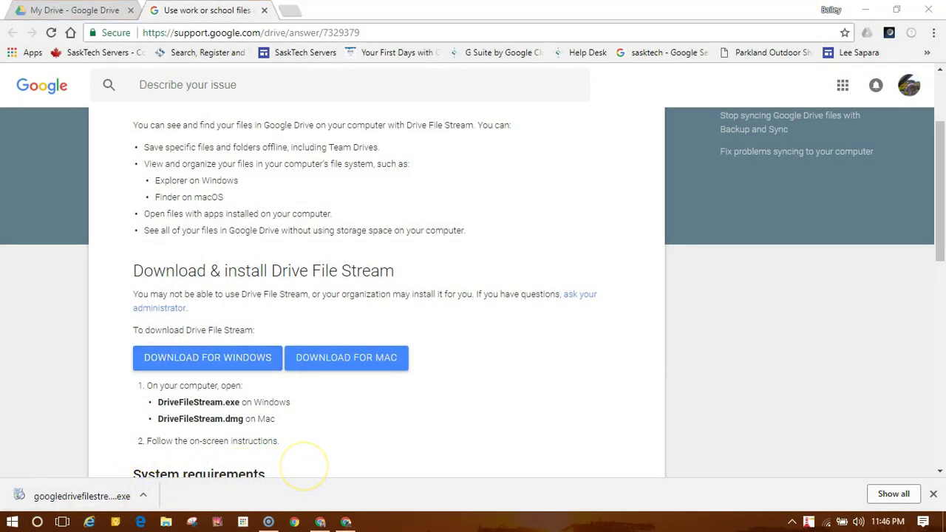
pyautogui.click(452, 355)
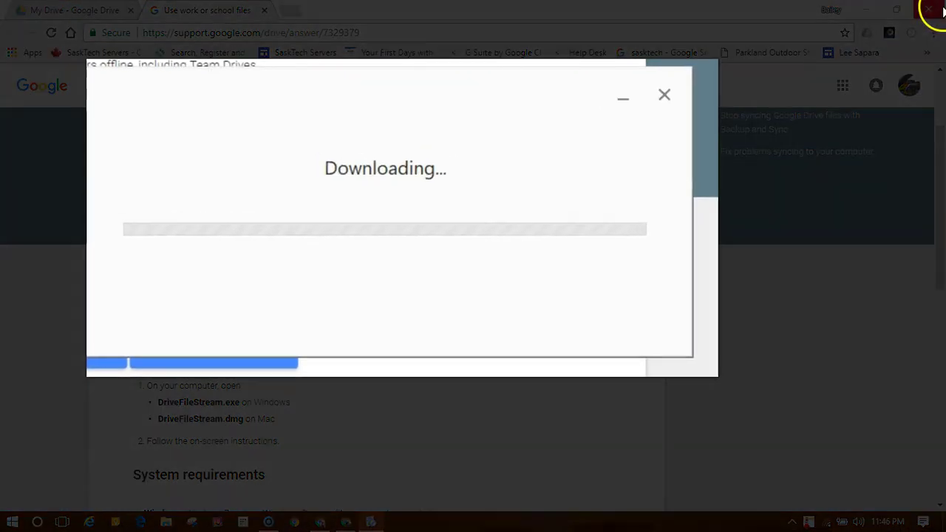
# Step: Close Chrome and dismiss the Installation complete message when setup finishes
pyautogui.click(930, 10)
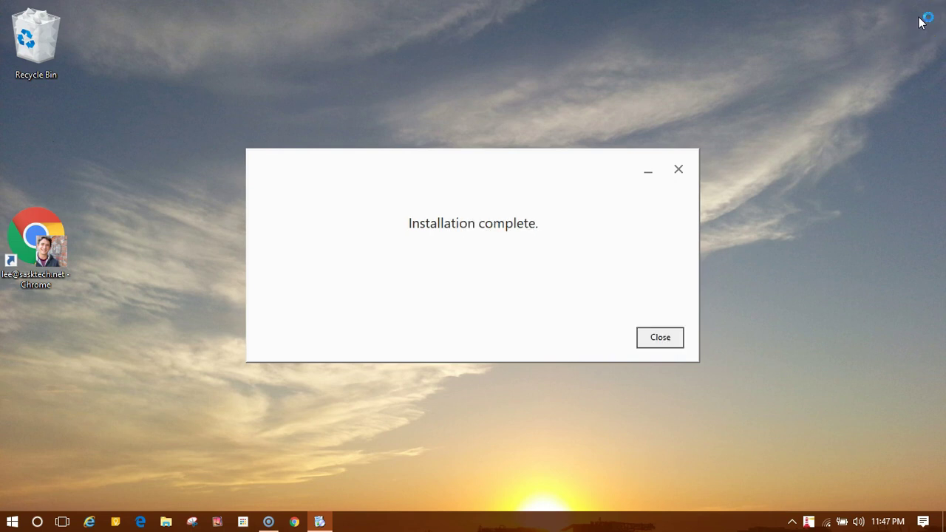
pyautogui.click(641, 332)
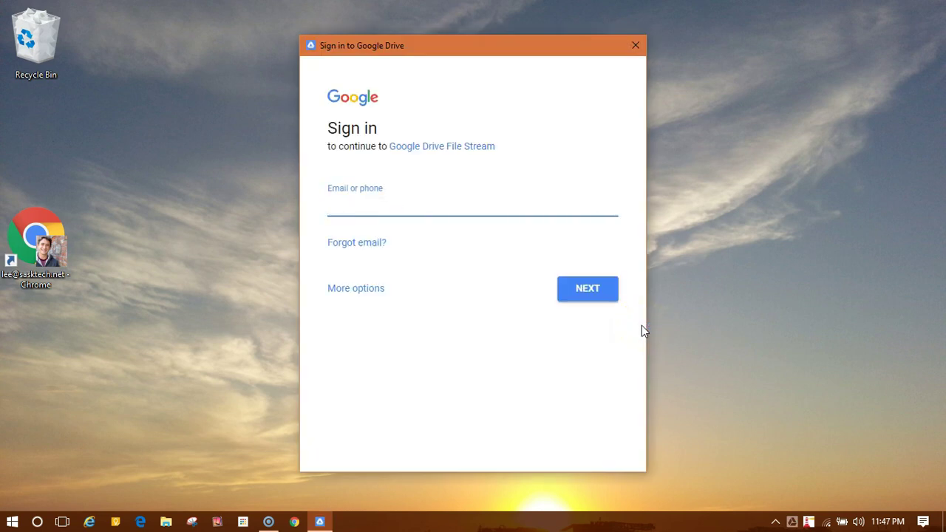
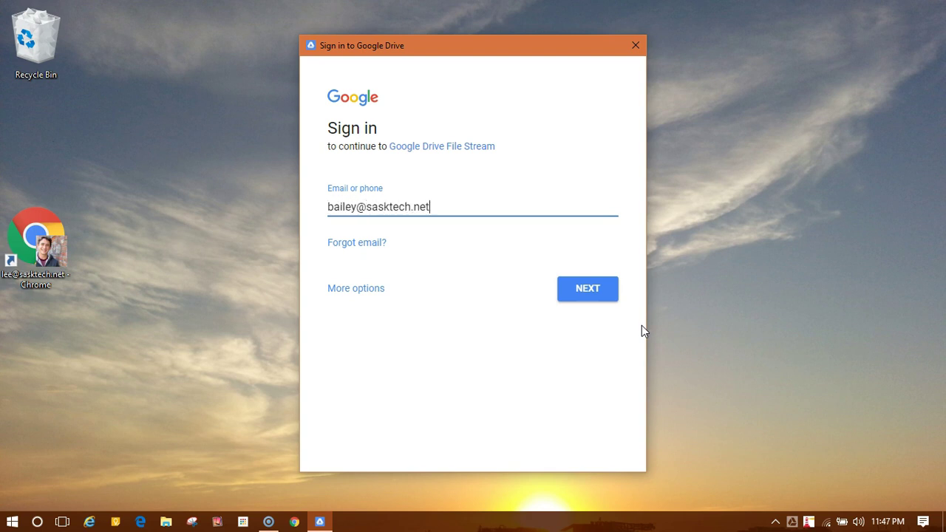
# Step: Enter the account's e-mail address and submit it
pyautogui.click(602, 292)
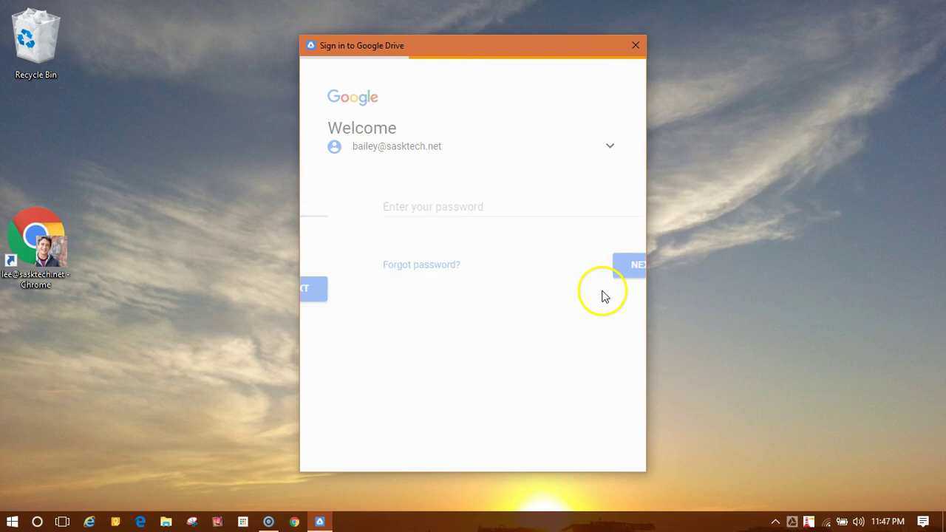
# Step: Enter the account password and the 6-digit 2-Step Verification code to finish signing in
pyautogui.write('******')
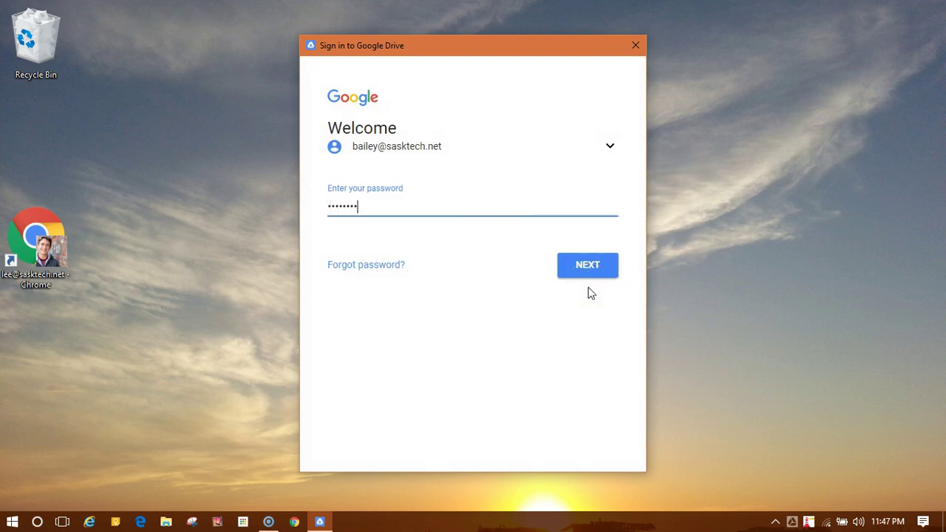
pyautogui.click(597, 269)
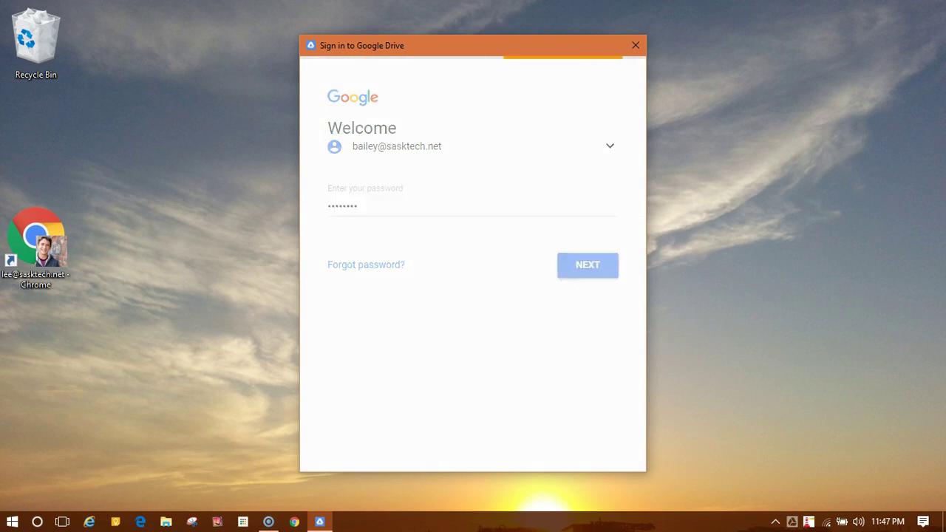
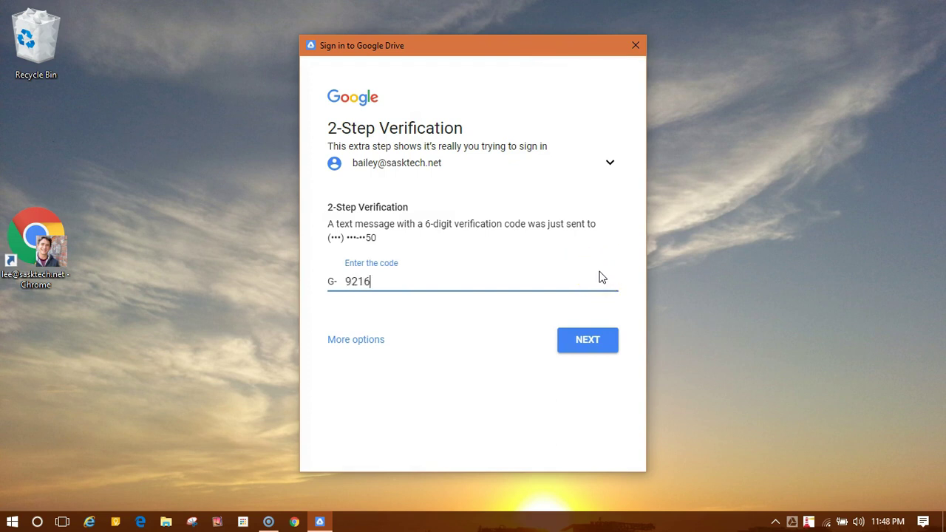
pyautogui.click(607, 346)
pyautogui.click(606, 346)
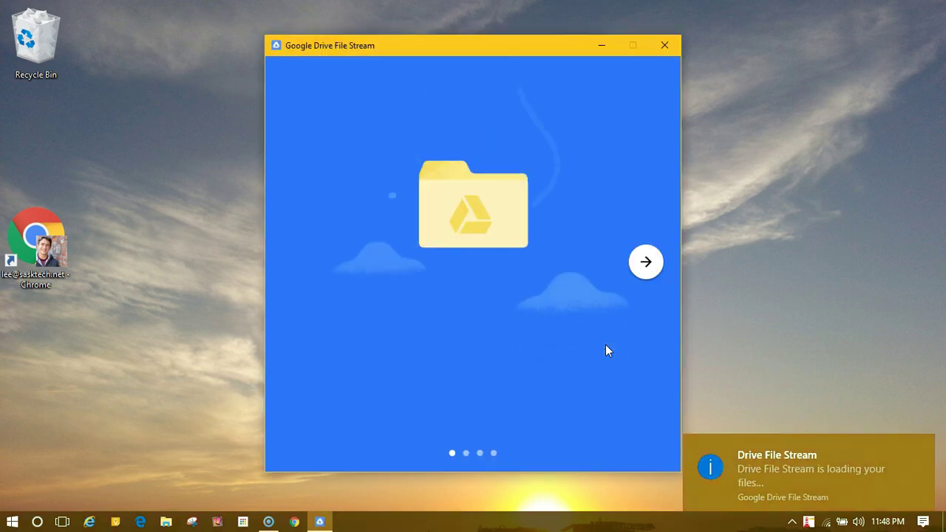
# Step: Page through the welcome slides to the last one and open the G: drive in File Explorer
pyautogui.click(629, 280)
pyautogui.click(647, 260)
pyautogui.click(647, 263)
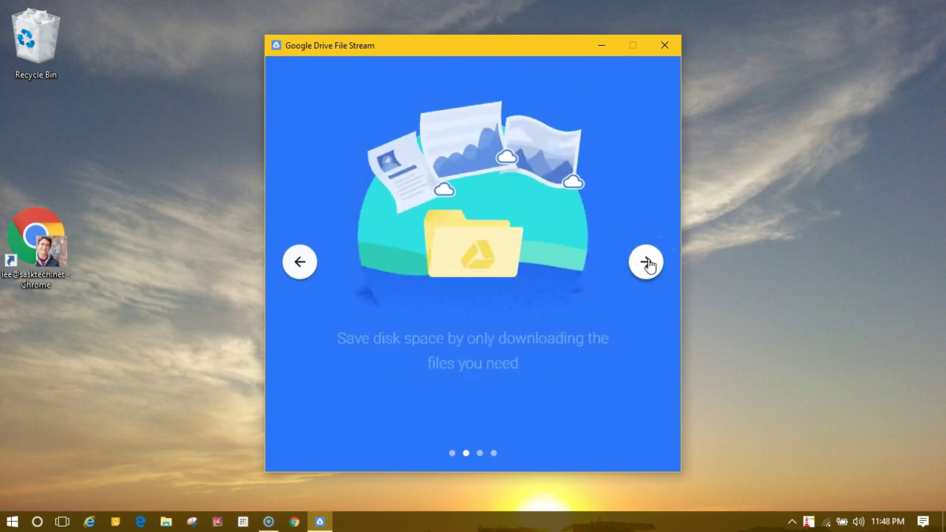
pyautogui.click(647, 263)
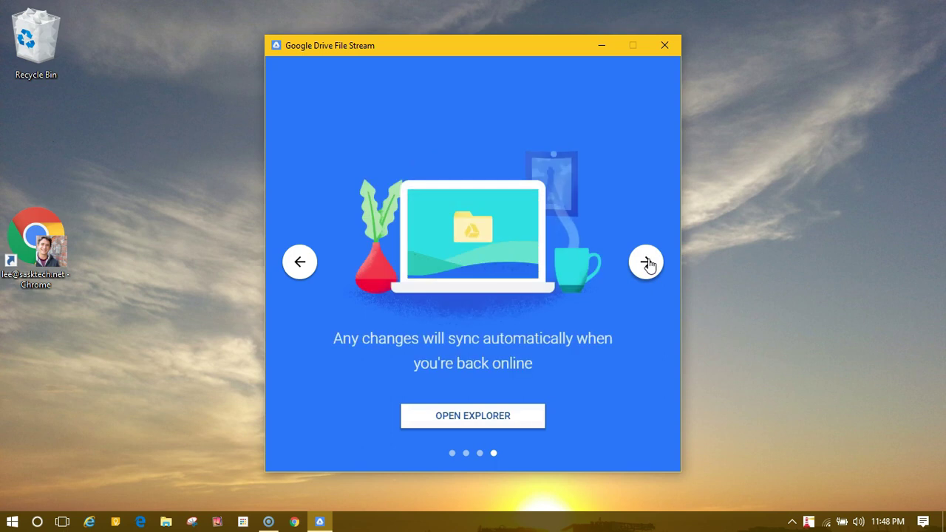
pyautogui.click(497, 423)
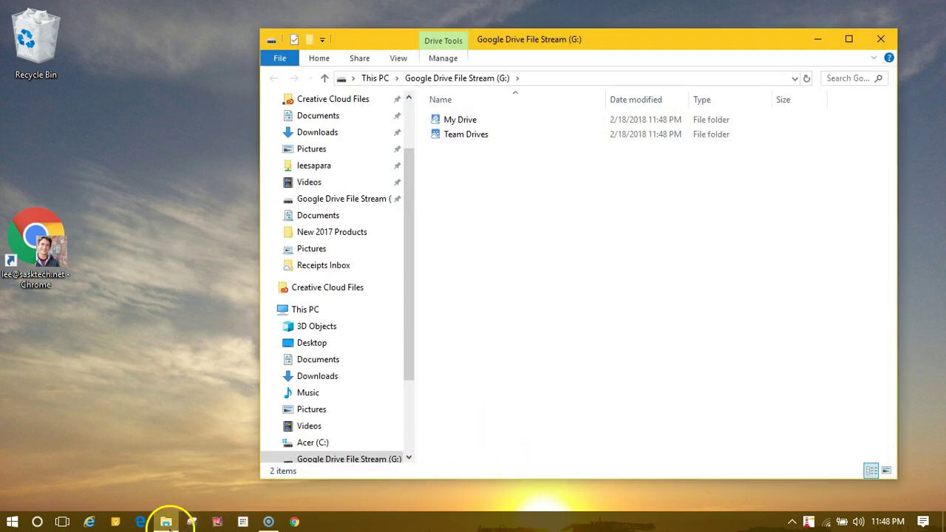
# Step: Select My Drive under Google Drive File Stream (G:) in the navigation pane
pyautogui.moveTo(166, 522)
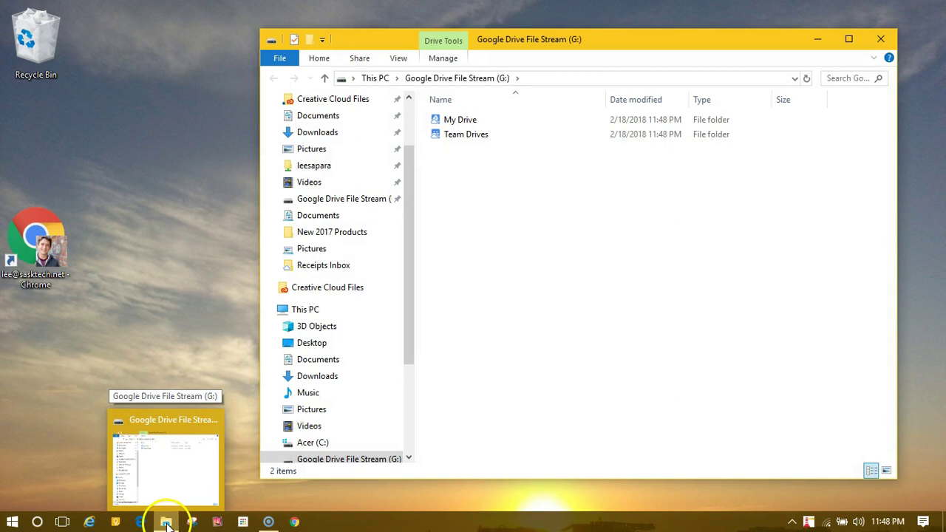
pyautogui.moveTo(412, 313); pyautogui.dragTo(416, 387)
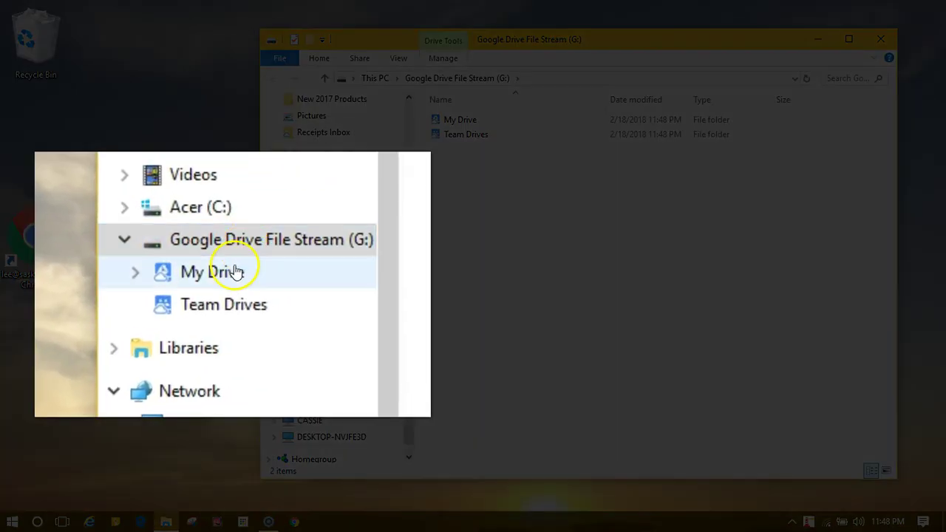
pyautogui.click(234, 271)
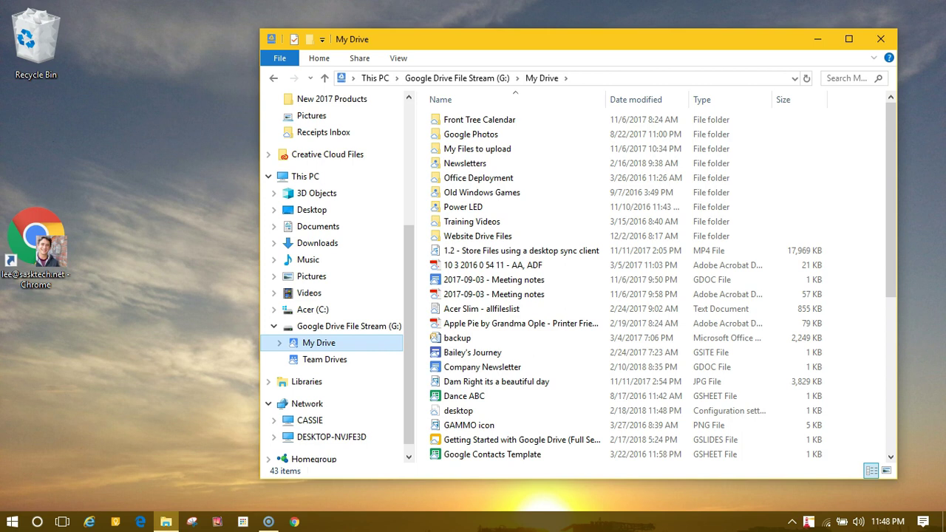
# Step: Browse into Newsletters and its November subfolder, then return to Newsletters
pyautogui.doubleClick(526, 170)
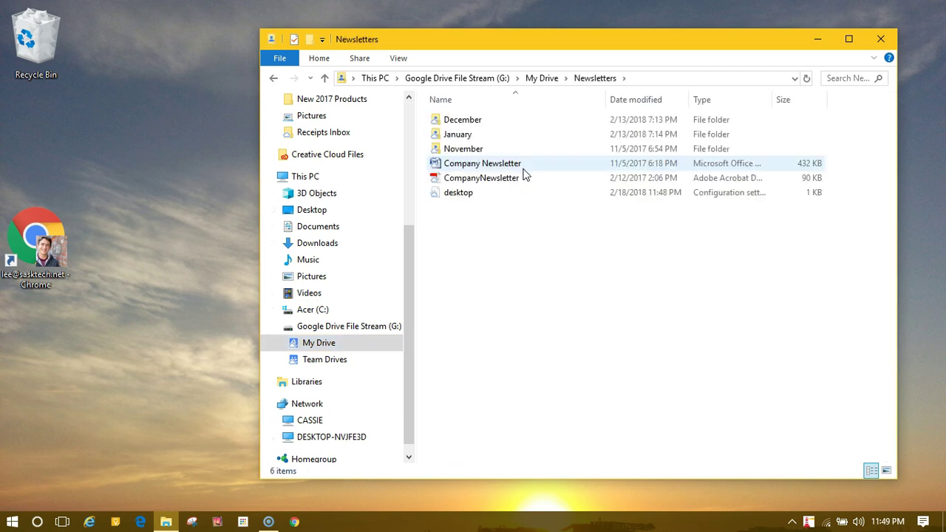
pyautogui.moveTo(524, 194)
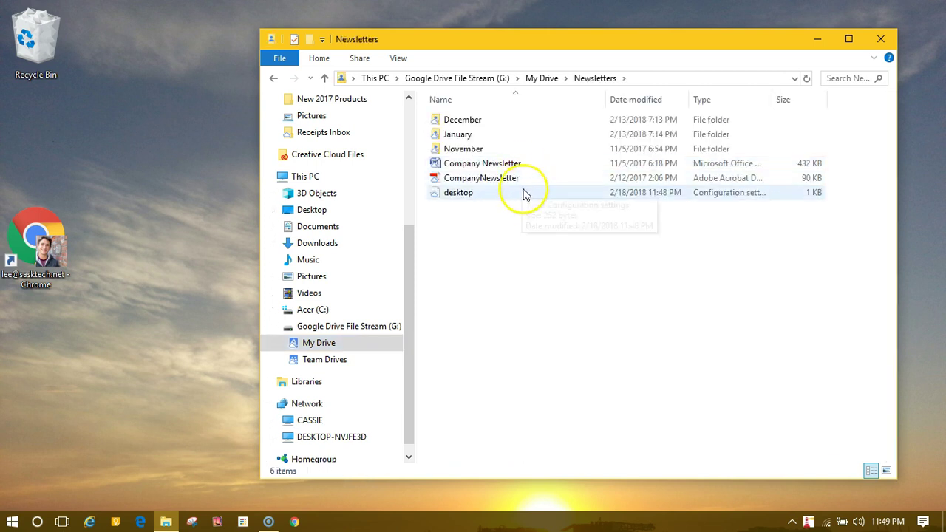
pyautogui.doubleClick(511, 148)
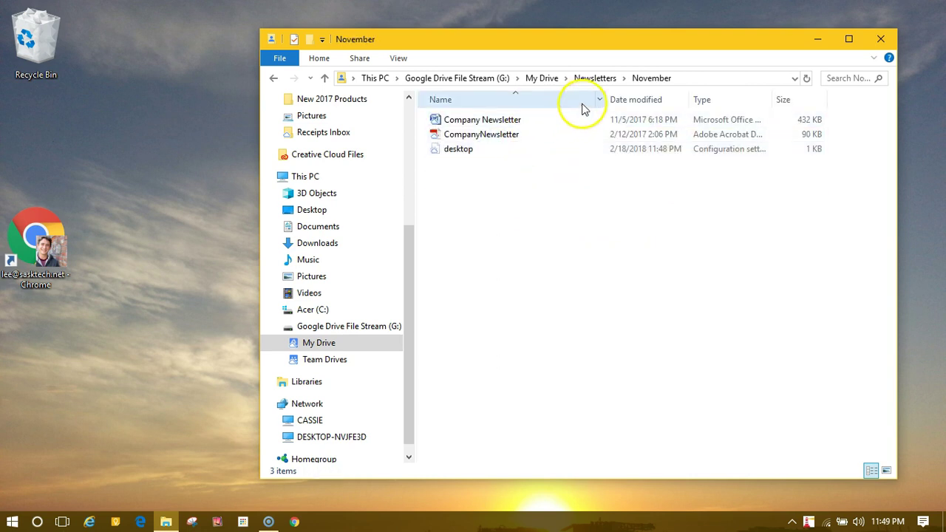
pyautogui.click(601, 78)
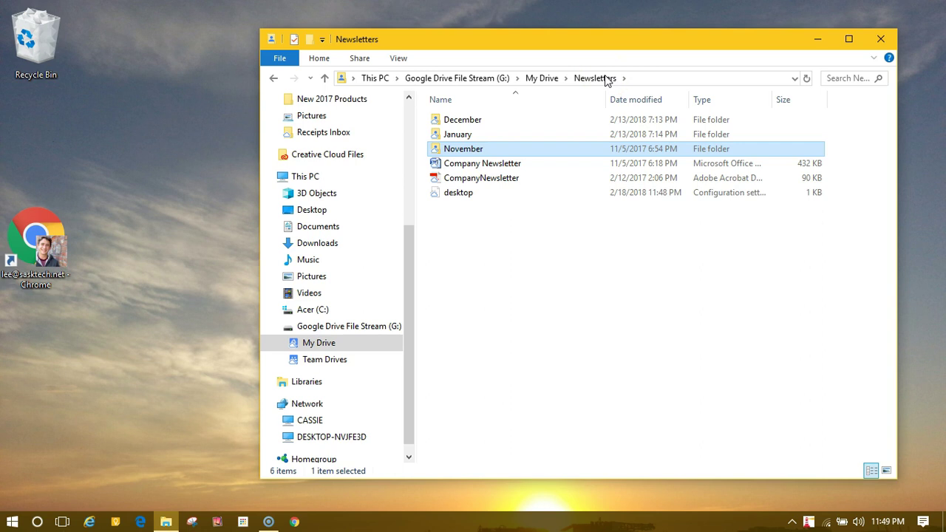
# Step: Mark the CompanyNewsletter PDF Available offline via the Drive File Stream context menu
pyautogui.click(515, 185)
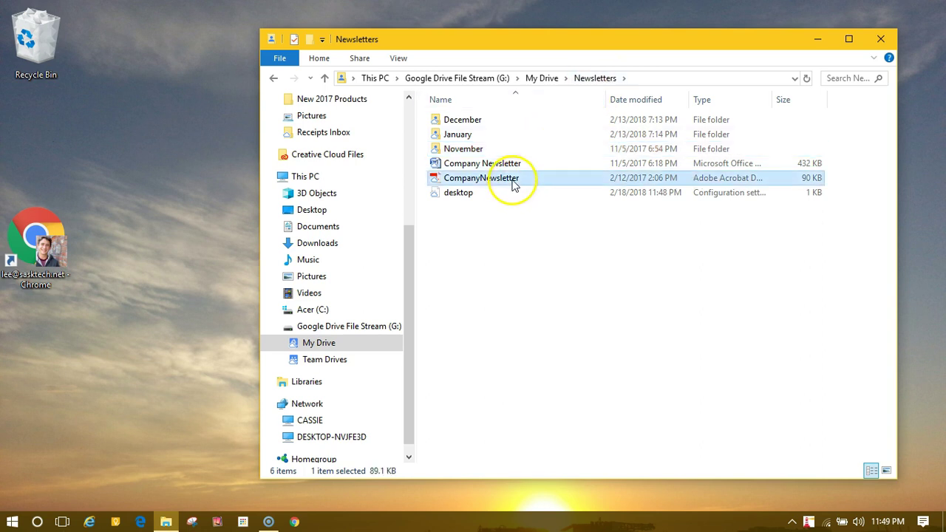
pyautogui.rightClick(514, 185)
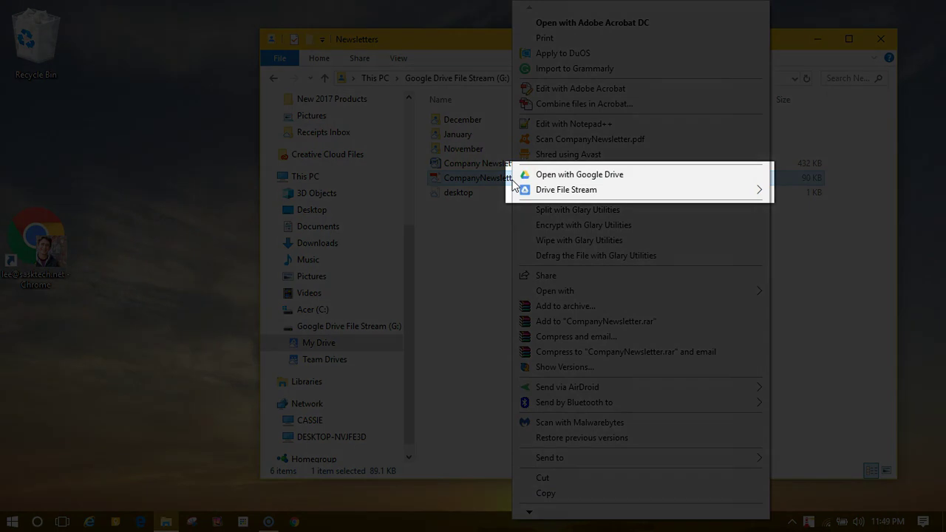
pyautogui.moveTo(551, 191)
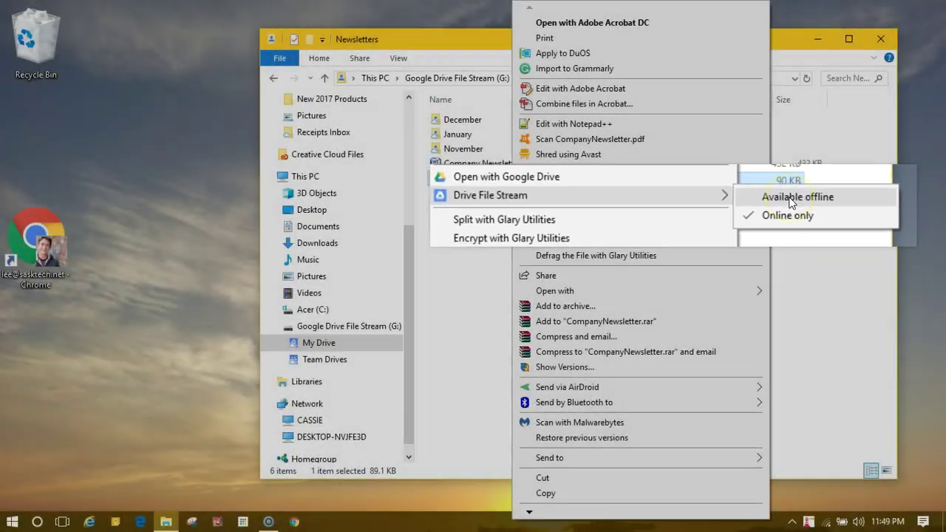
pyautogui.click(732, 201)
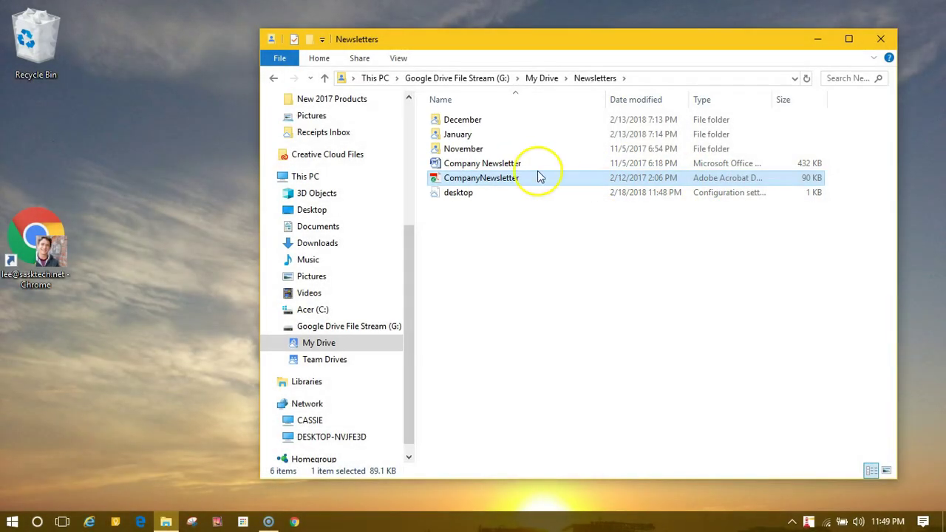
# Step: View the Dam Right its a beautiful day JPG in Photos, then close Photos
pyautogui.doubleClick(485, 182)
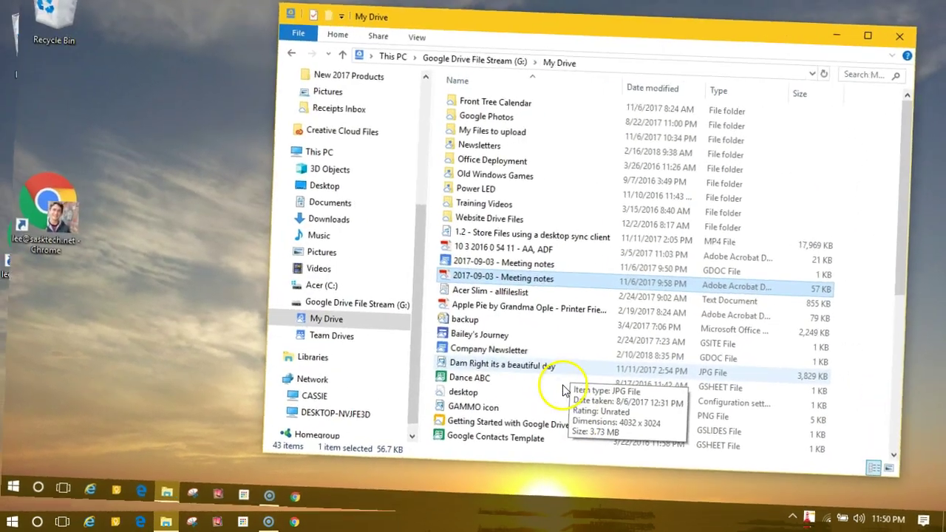
pyautogui.click(561, 374)
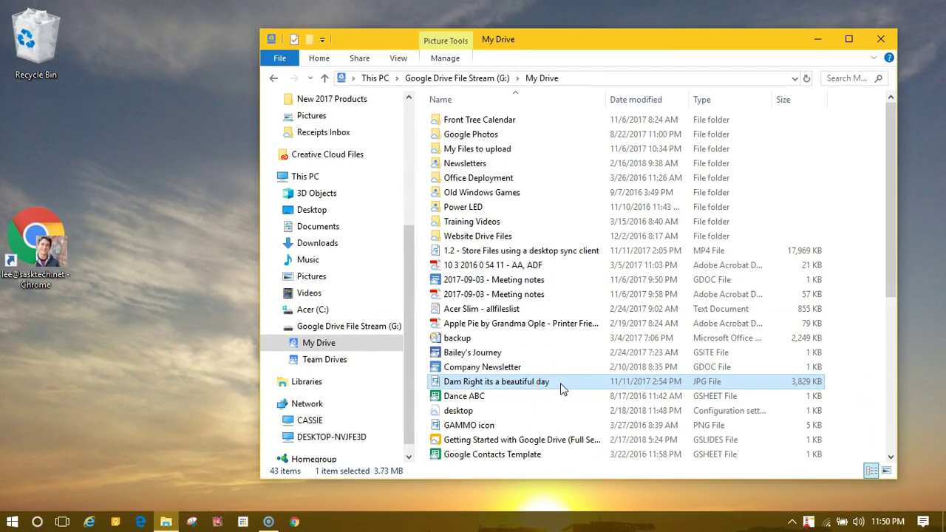
pyautogui.doubleClick(560, 383)
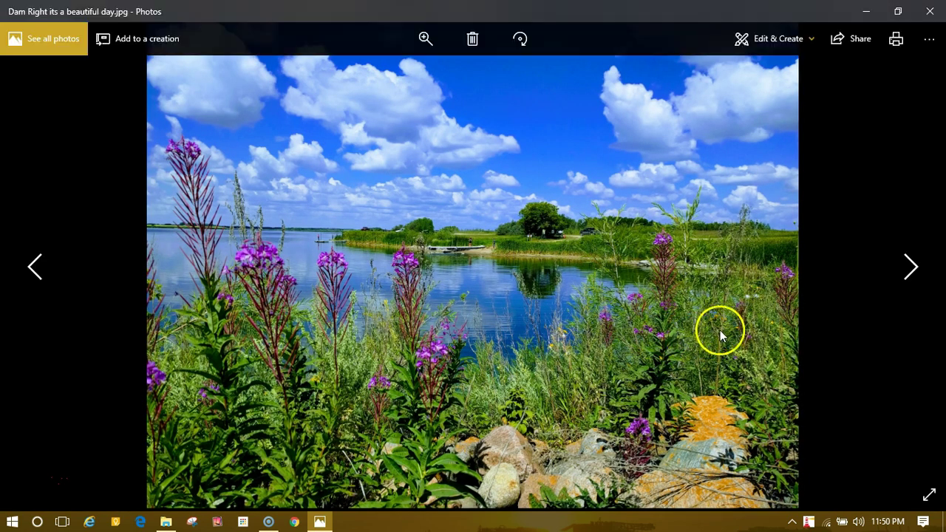
pyautogui.click(930, 12)
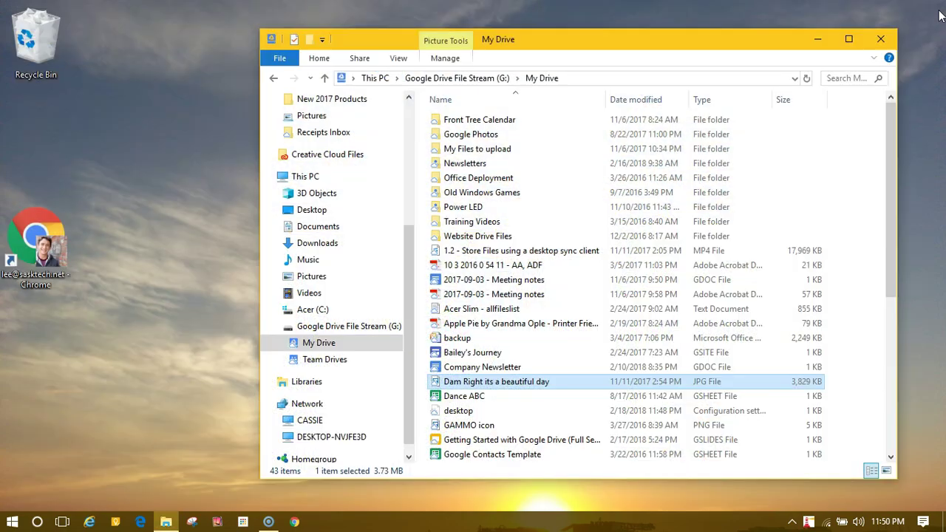
# Step: From the Drive File Stream tray panel, open the Google Drive folder, then close the G: drive window
pyautogui.click(793, 522)
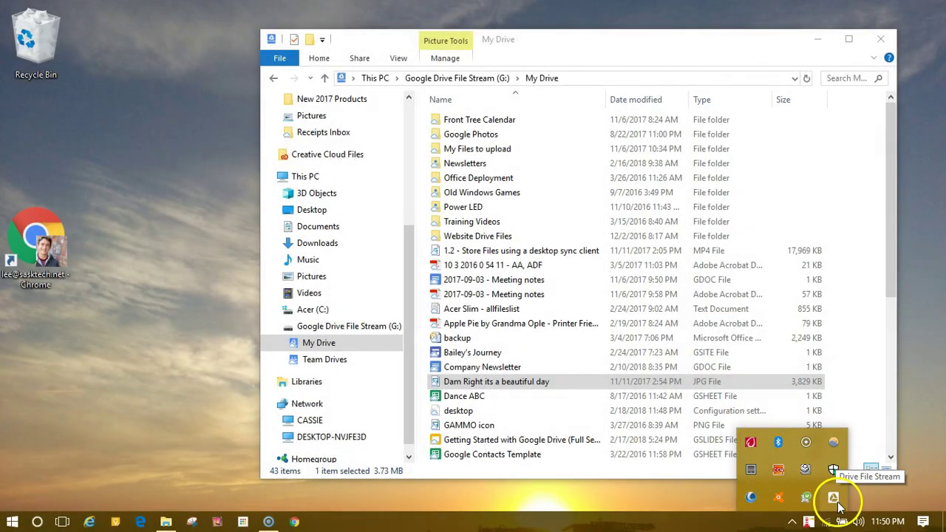
pyautogui.click(834, 500)
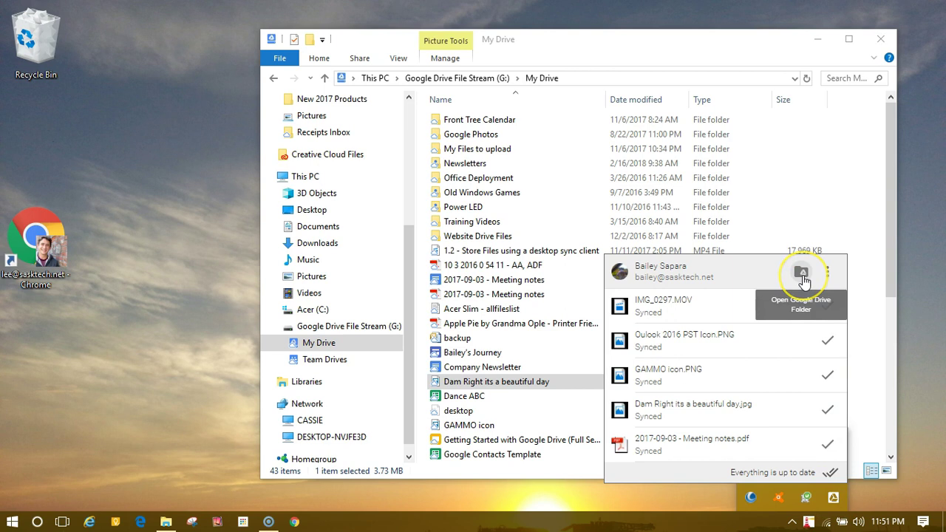
pyautogui.click(802, 274)
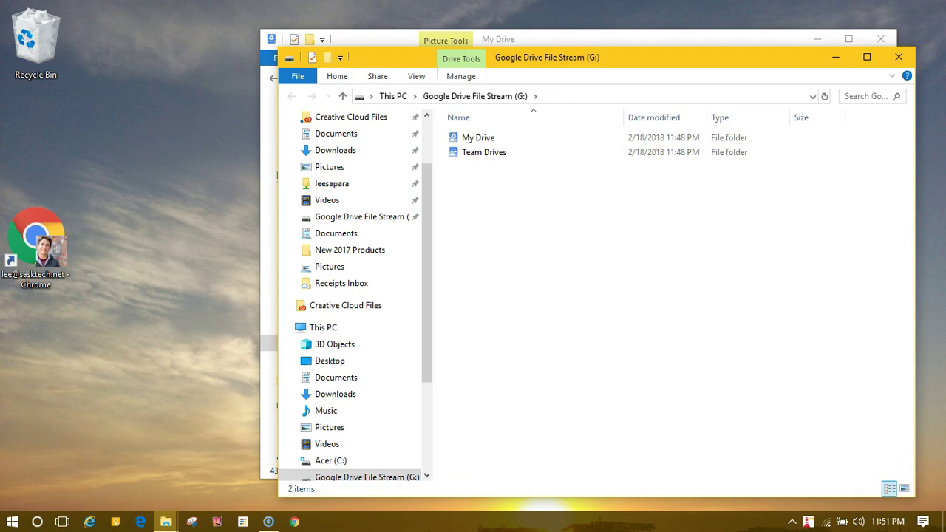
pyautogui.click(904, 60)
# Step: Reopen the Drive File Stream status panel and show its more-options menu
pyautogui.click(792, 522)
pyautogui.click(819, 467)
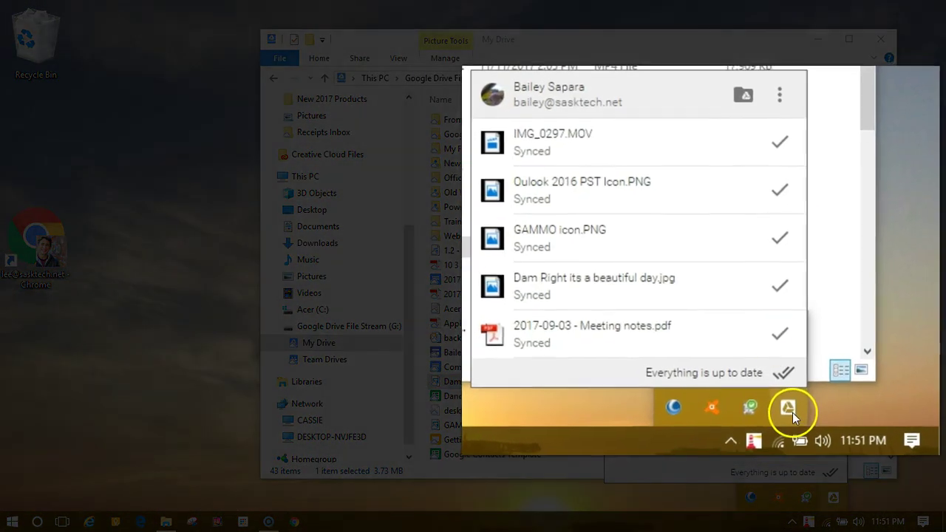
pyautogui.click(779, 93)
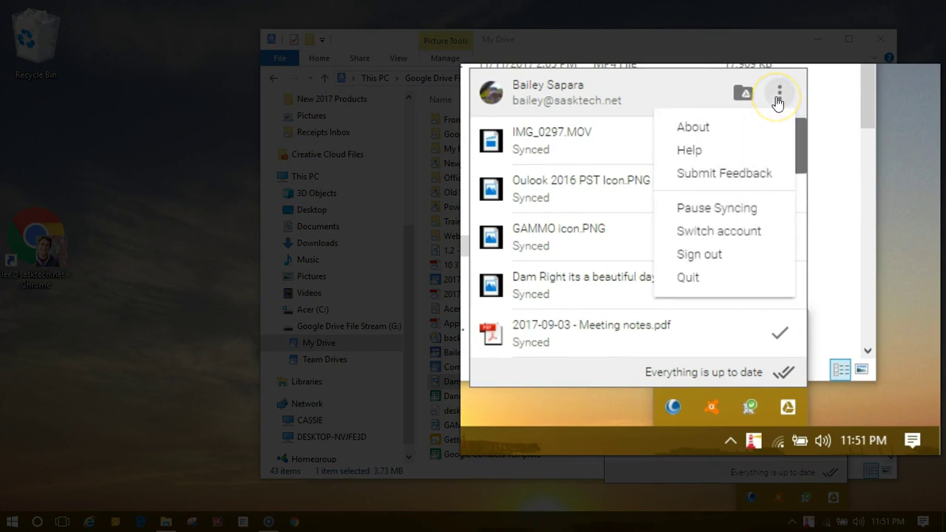